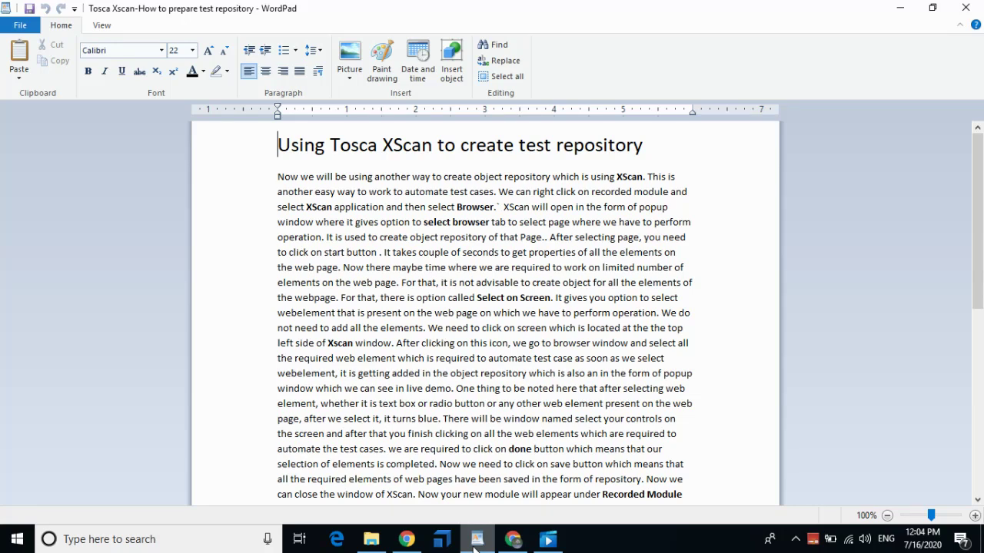
# - Switch to Chrome and search Google for "Tosca" in the new tab
pyautogui.moveTo(515, 547)
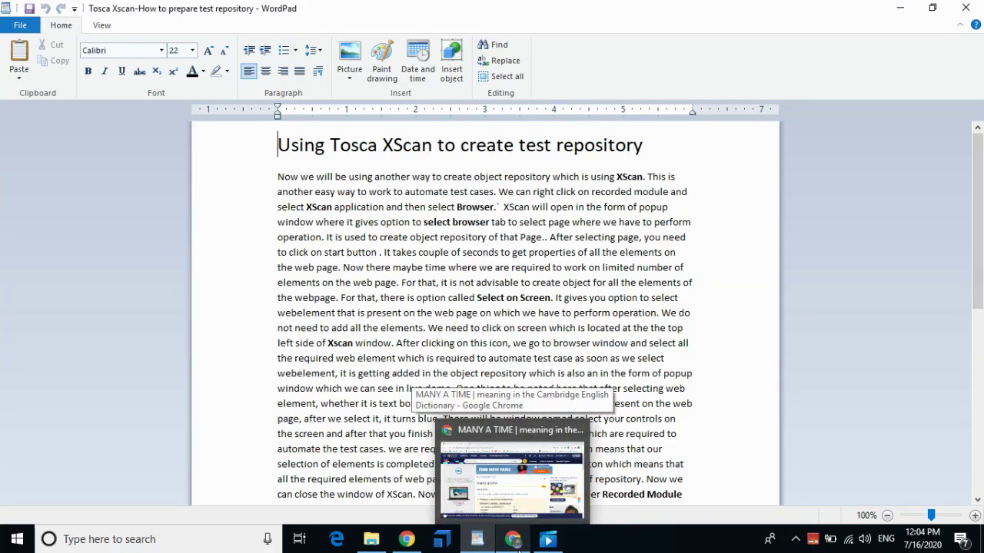
pyautogui.click(515, 542)
pyautogui.click(197, 13)
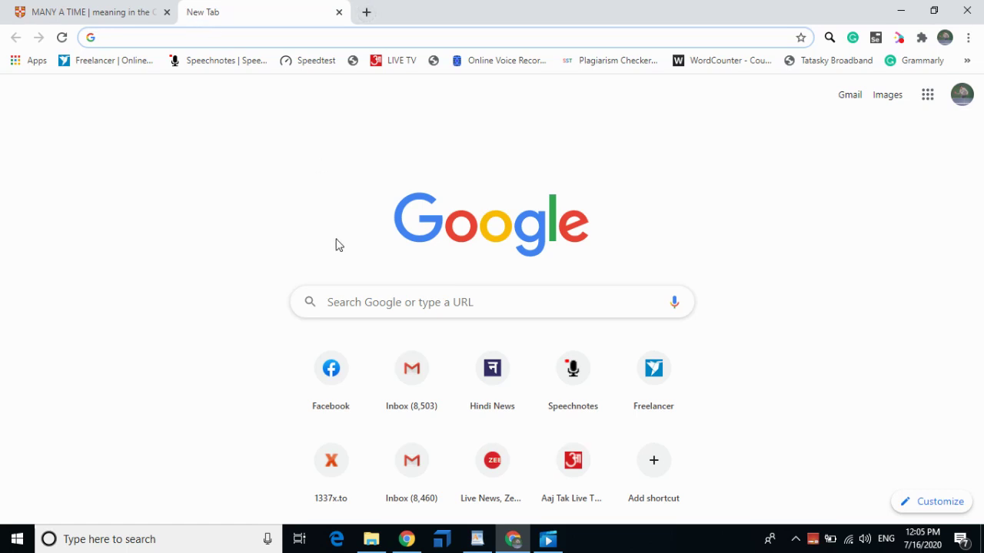
pyautogui.click(337, 302)
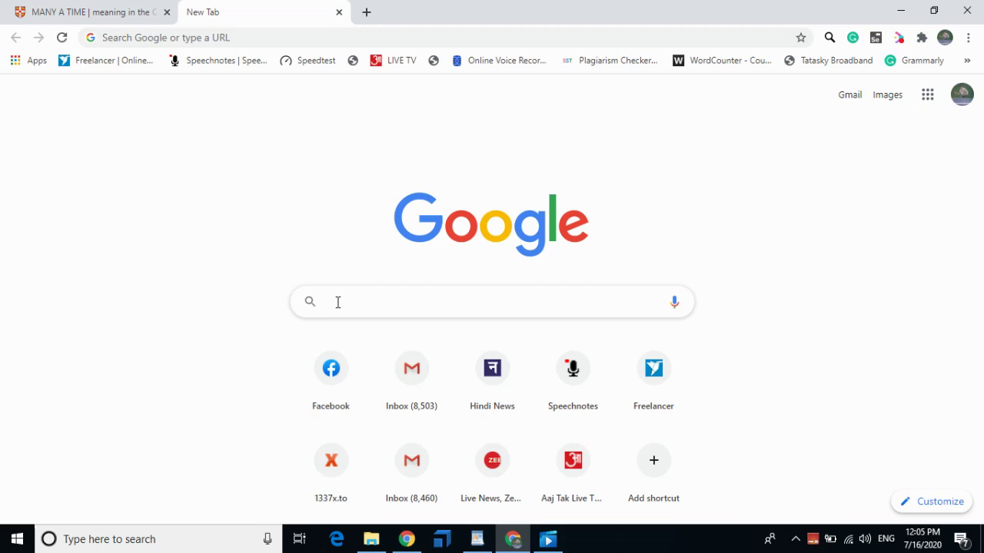
pyautogui.write('To')
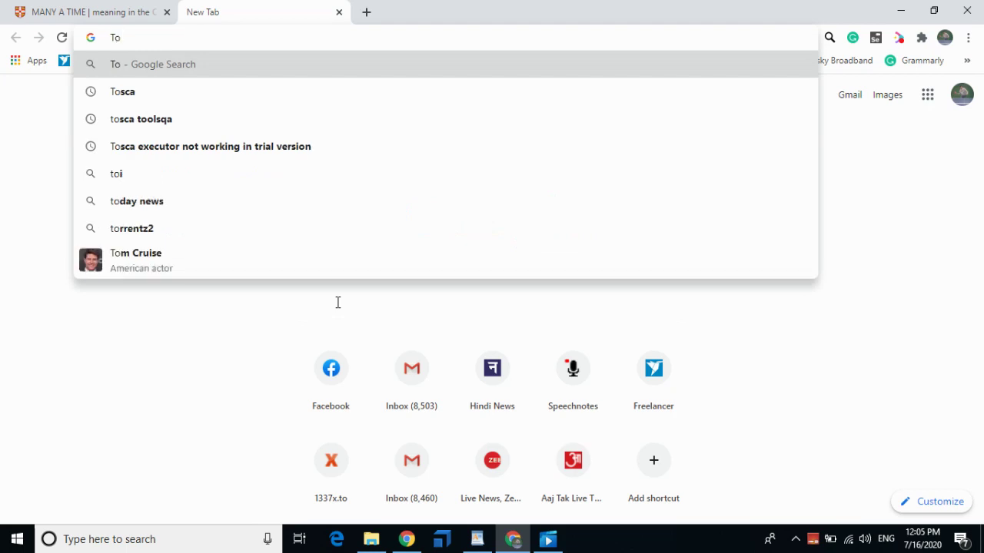
pyautogui.write('sca')
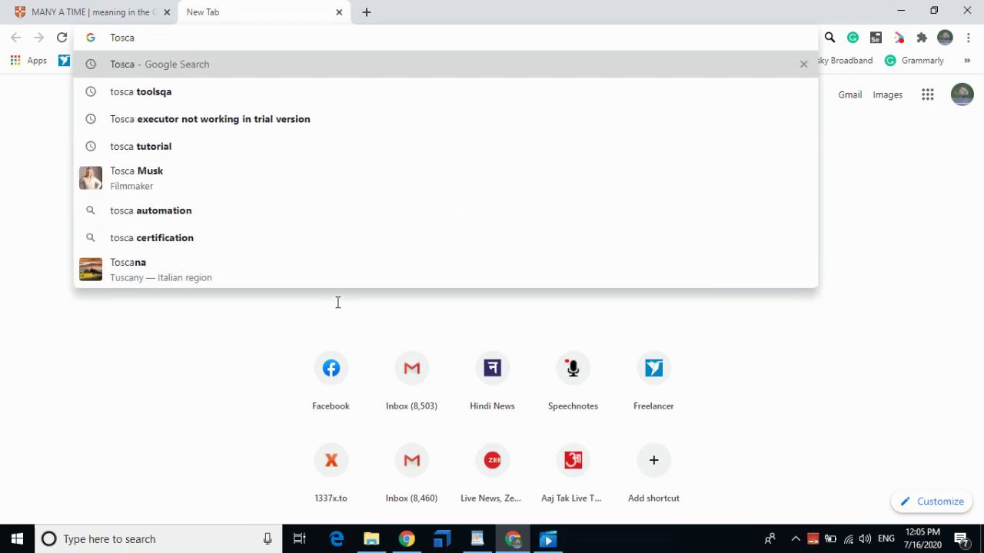
pyautogui.click(237, 72)
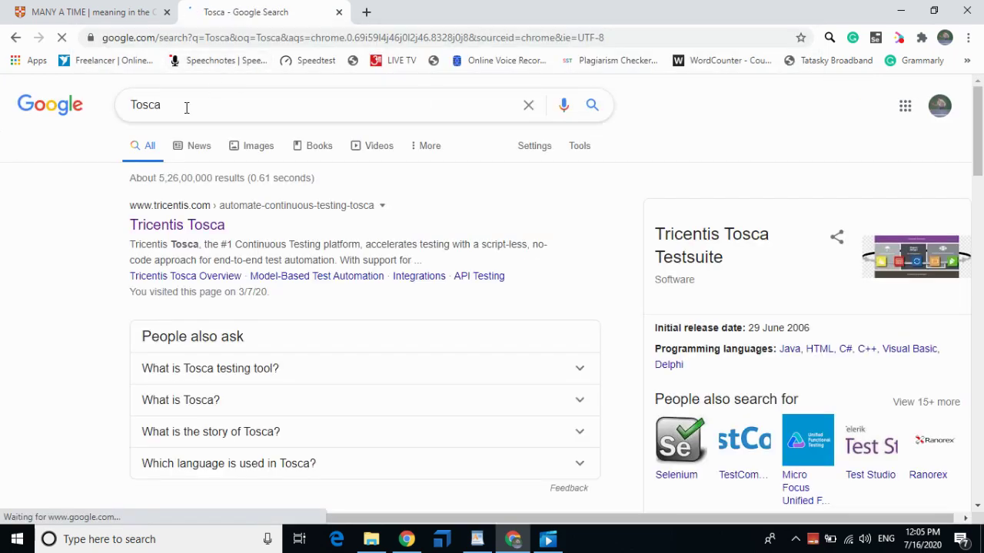
# - Clear the "Tosca" query from the Google search box
pyautogui.click(186, 108)
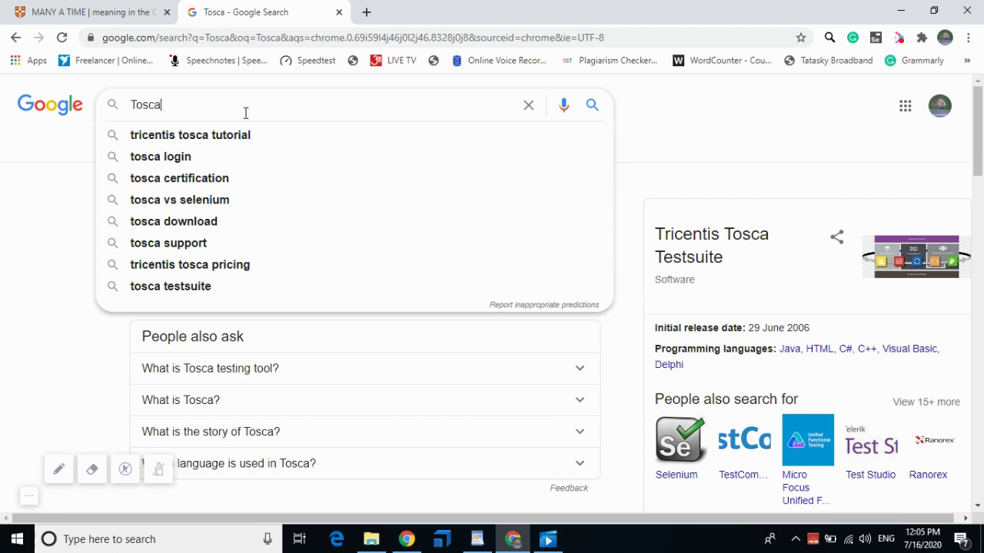
pyautogui.press('BackSpace')
pyautogui.press('BackSpace')
pyautogui.press('BackSpace')
pyautogui.press('BackSpace')
pyautogui.press('BackSpace')
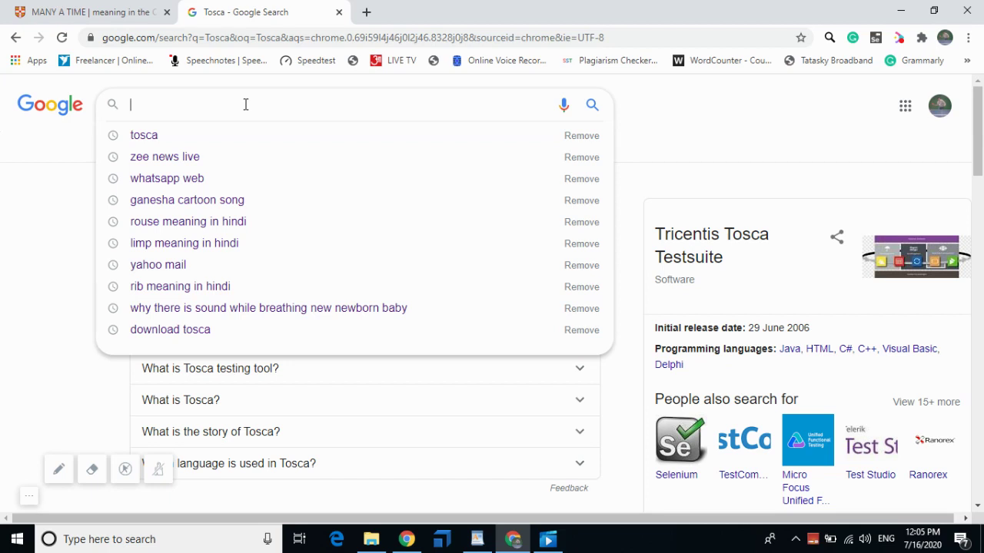
pyautogui.rightClick(245, 106)
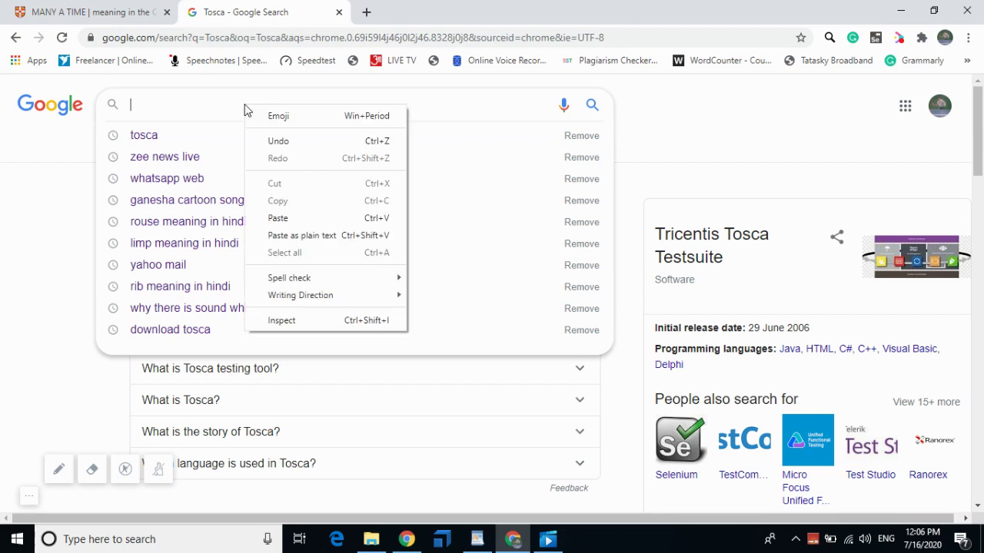
pyautogui.click(159, 112)
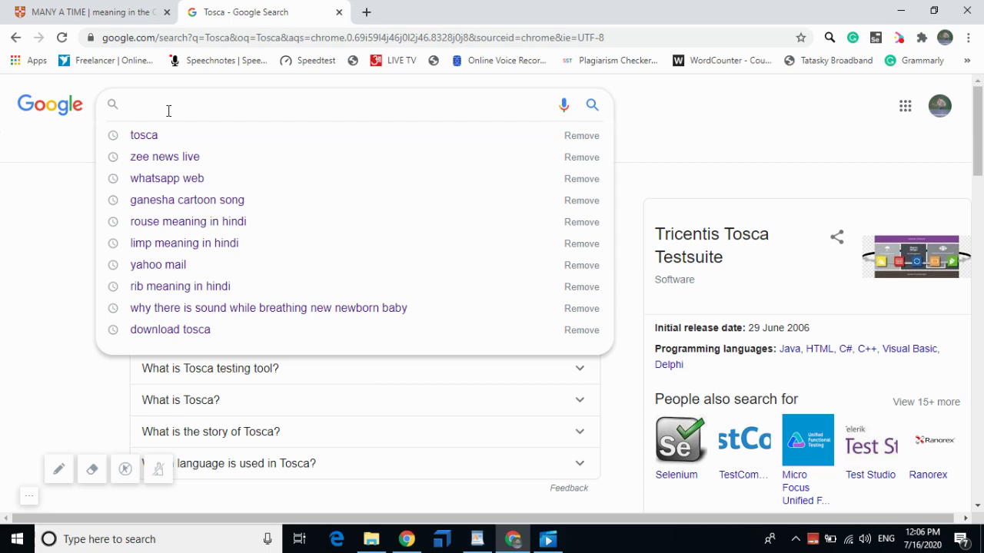
pyautogui.click(32, 504)
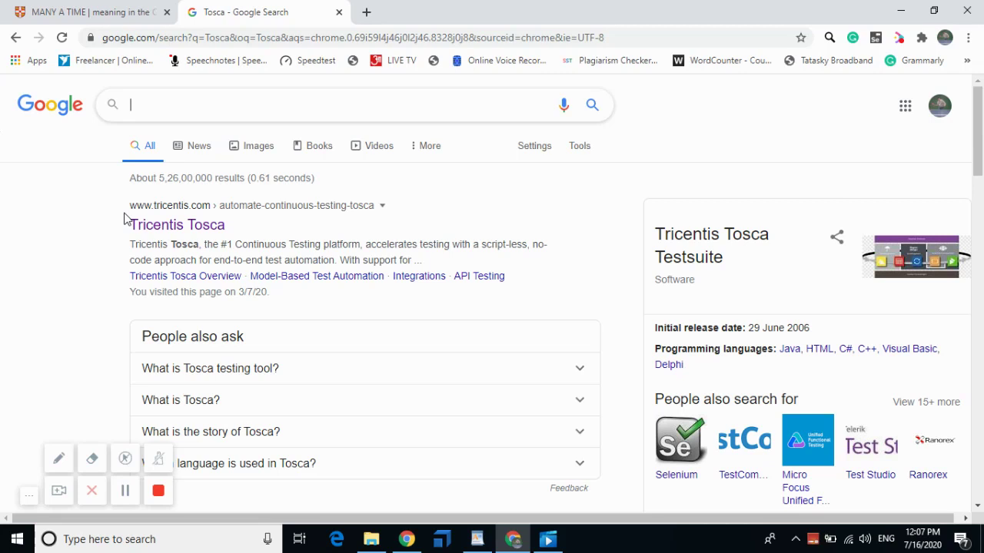
pyautogui.click(27, 496)
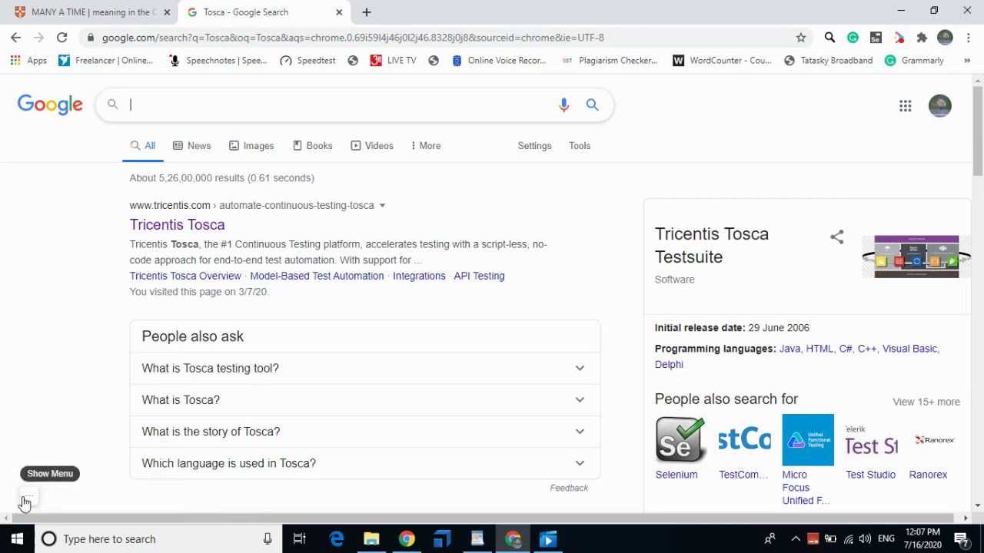
# - Switch to the WordPad notes and highlight the word XScan in the title and in the opening sentence
pyautogui.click(476, 541)
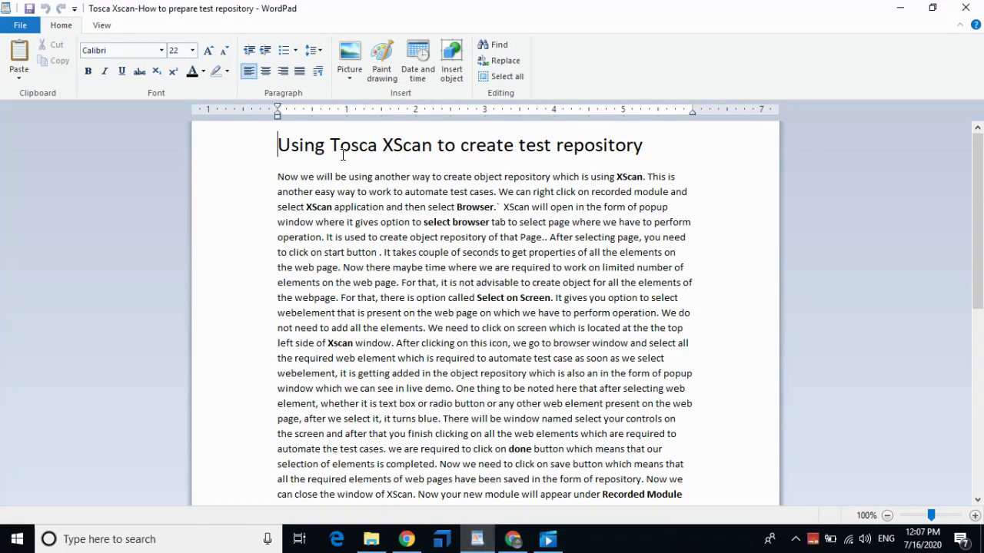
pyautogui.click(404, 145)
pyautogui.doubleClick(404, 145)
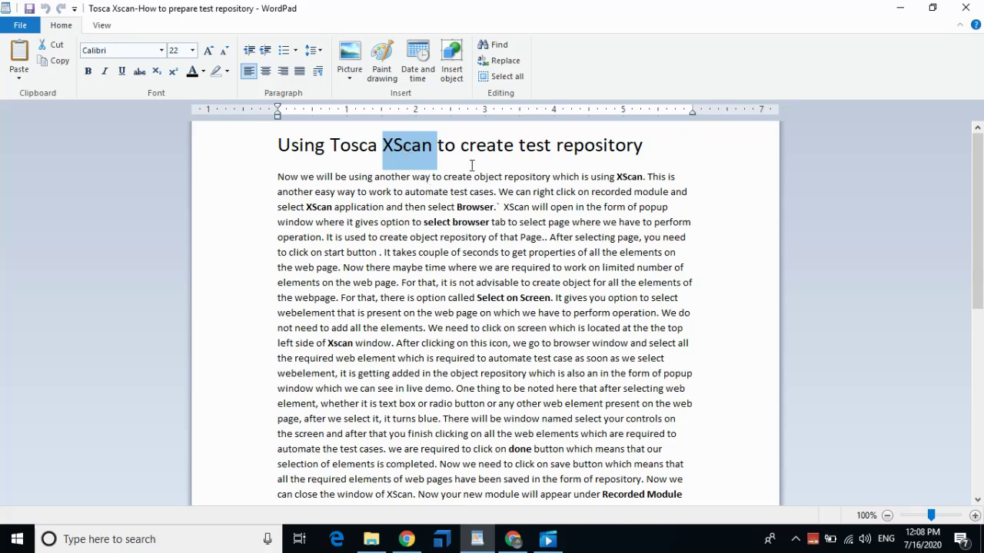
pyautogui.doubleClick(628, 178)
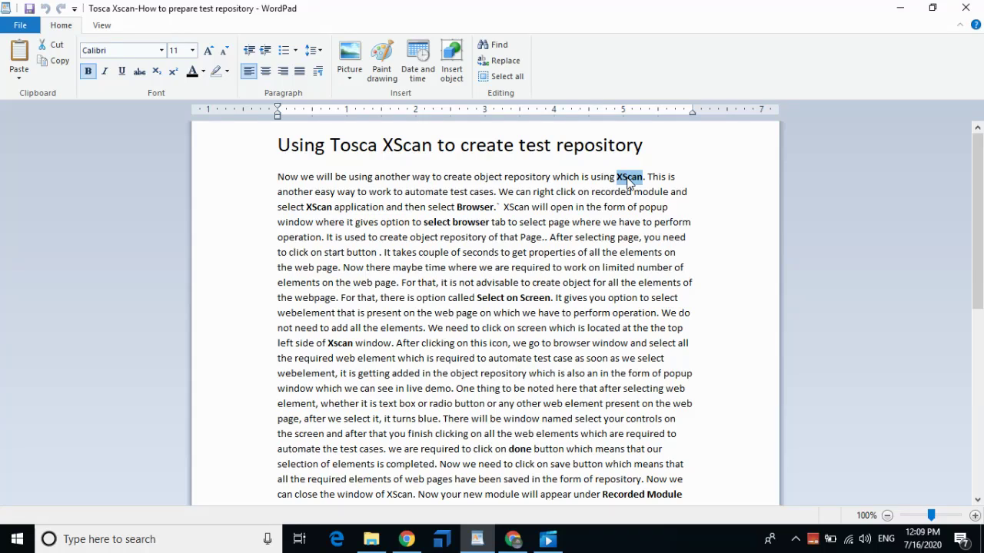
pyautogui.click(549, 239)
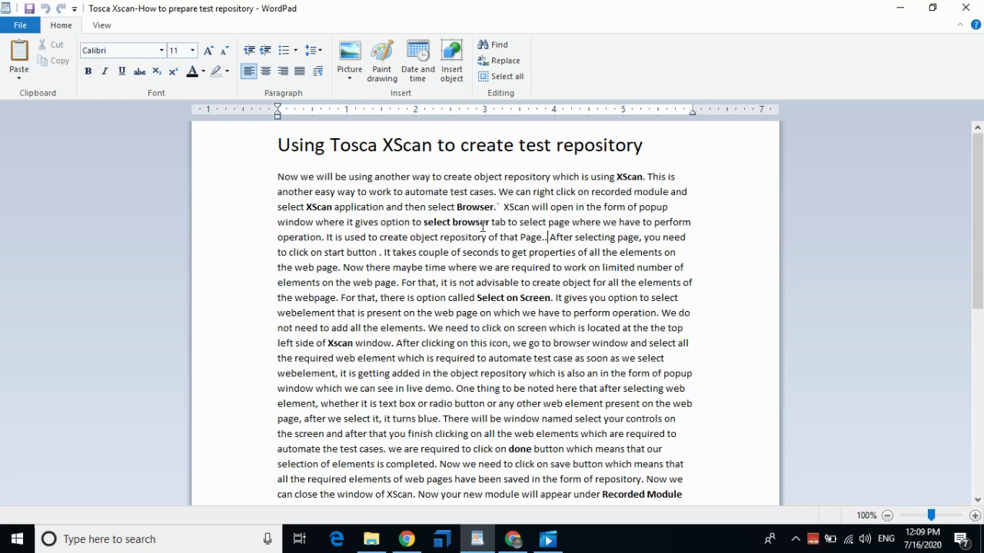
# - Switch to the XScan demo video in the video player and play it full screen
pyautogui.click(547, 539)
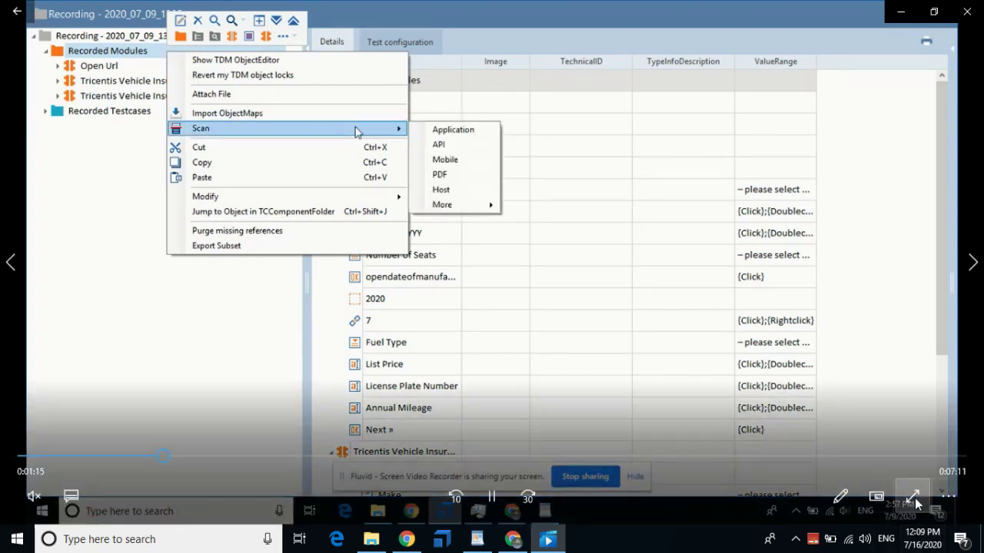
pyautogui.click(913, 496)
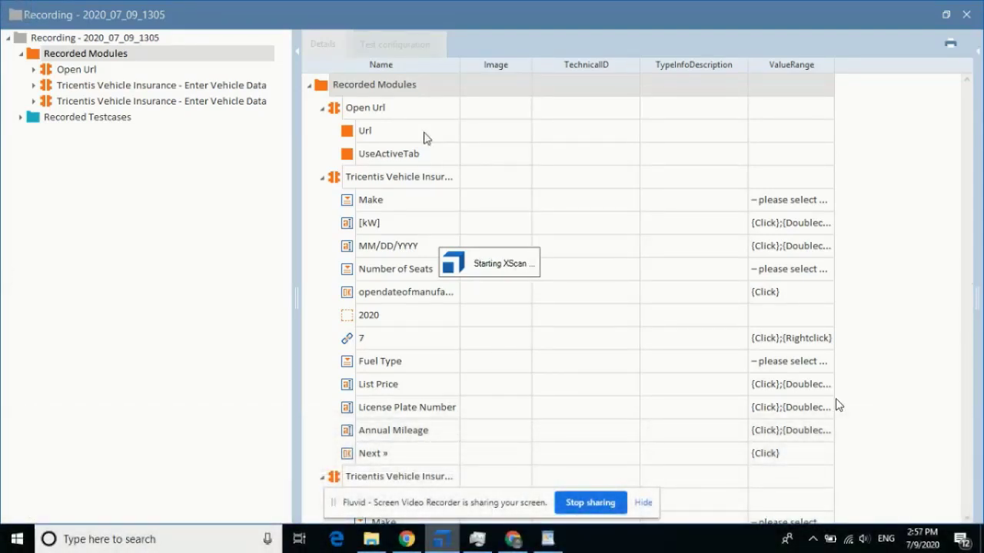
# - Choose the Tricentis Vehicle Insurance browser window as the application in XScan and scan it
pyautogui.click(644, 504)
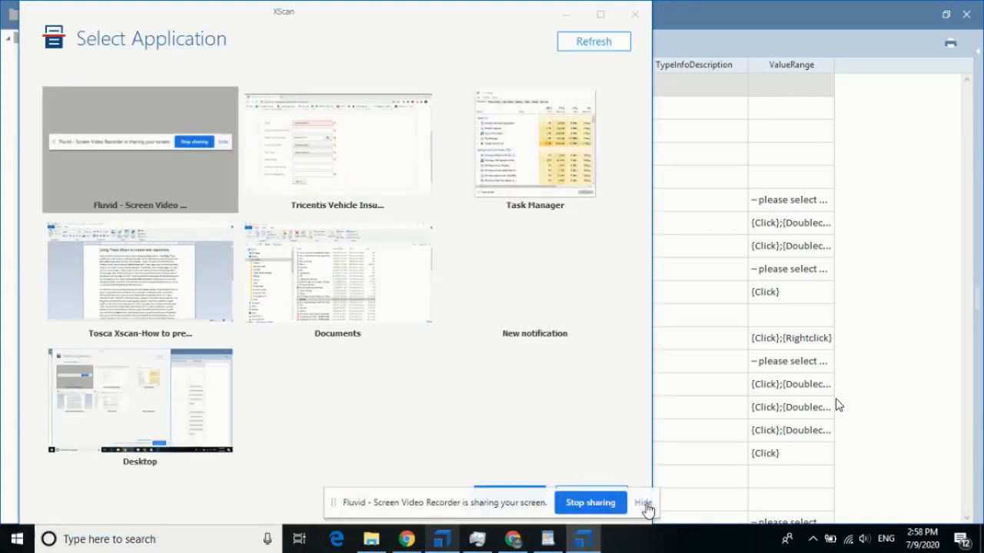
pyautogui.click(324, 181)
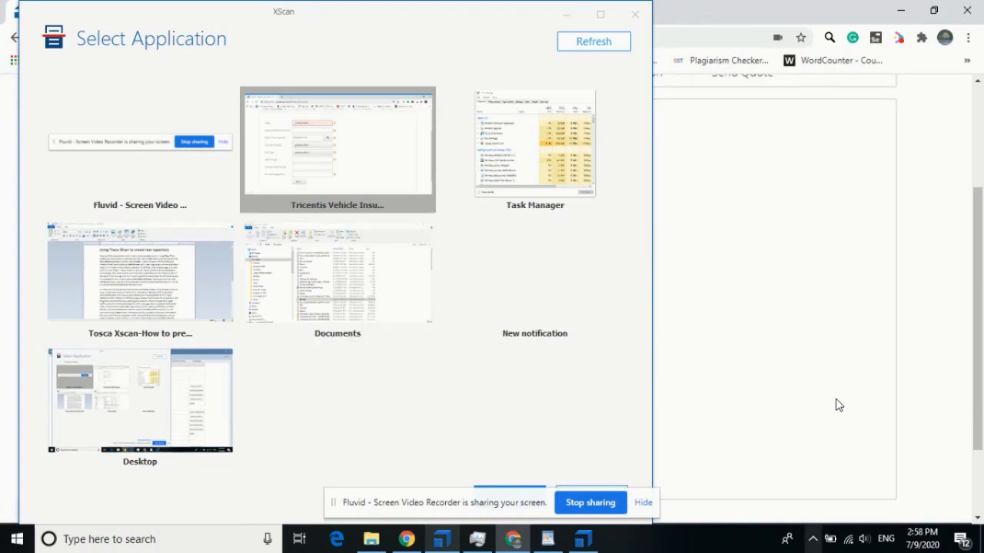
pyautogui.click(642, 512)
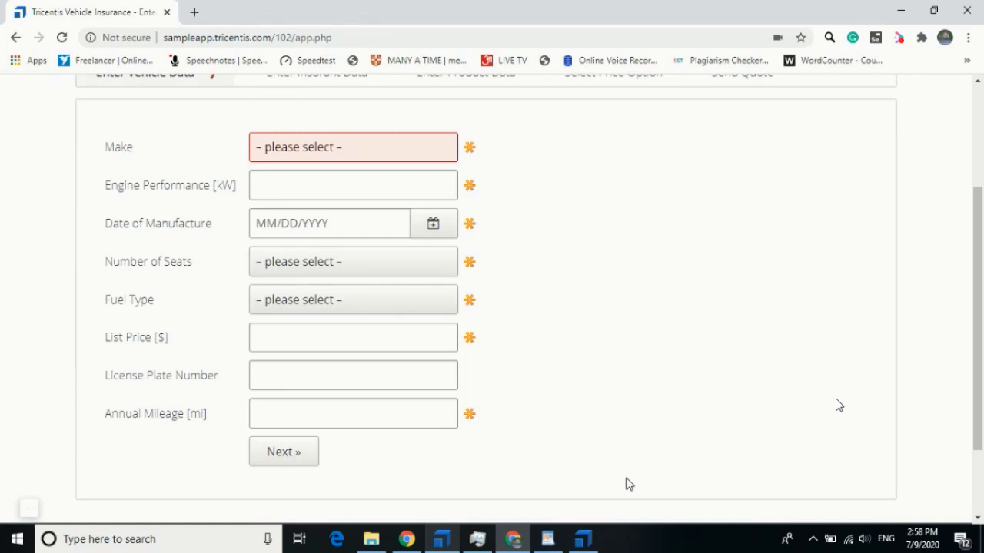
pyautogui.click(584, 539)
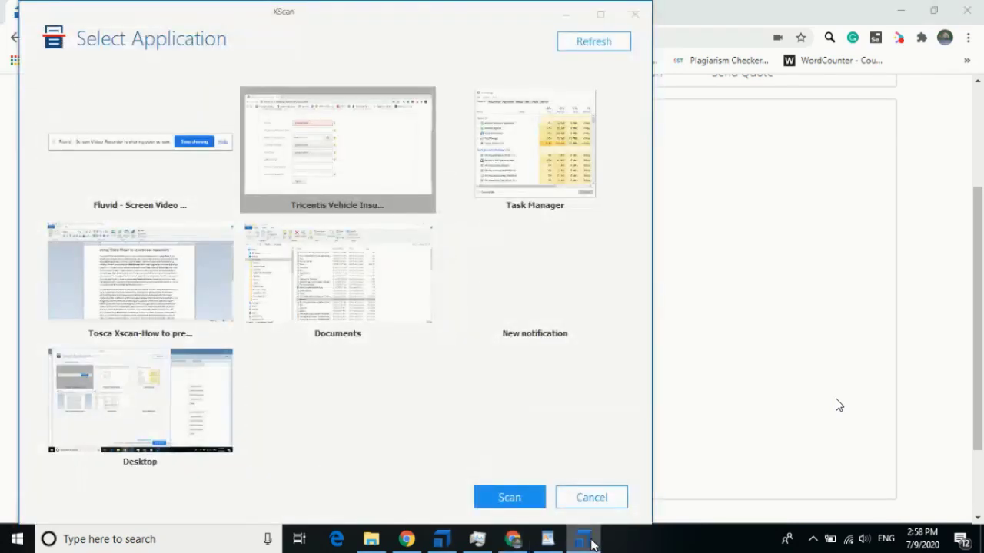
pyautogui.click(509, 497)
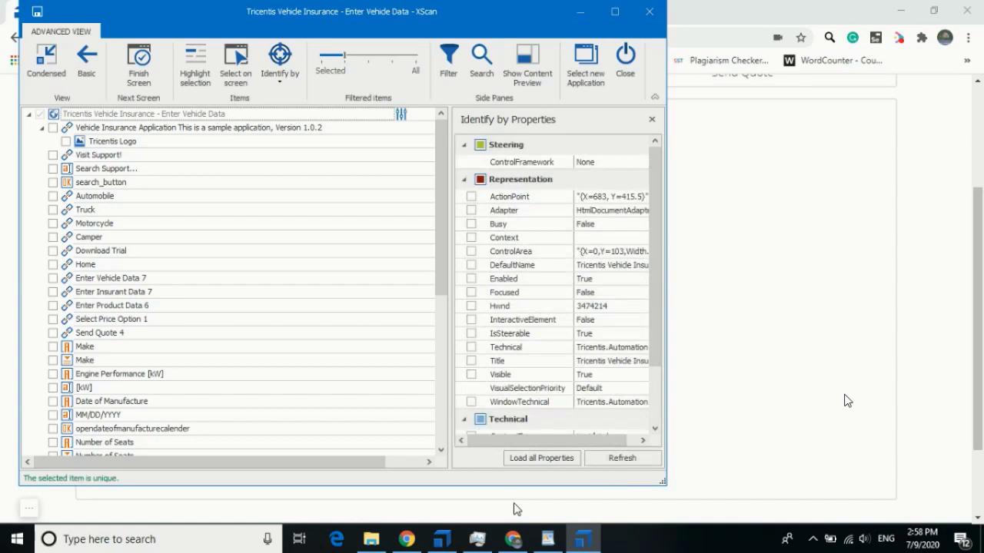
# - Activate Select on screen in XScan and minimize its window to expose the vehicle data form
pyautogui.click(238, 67)
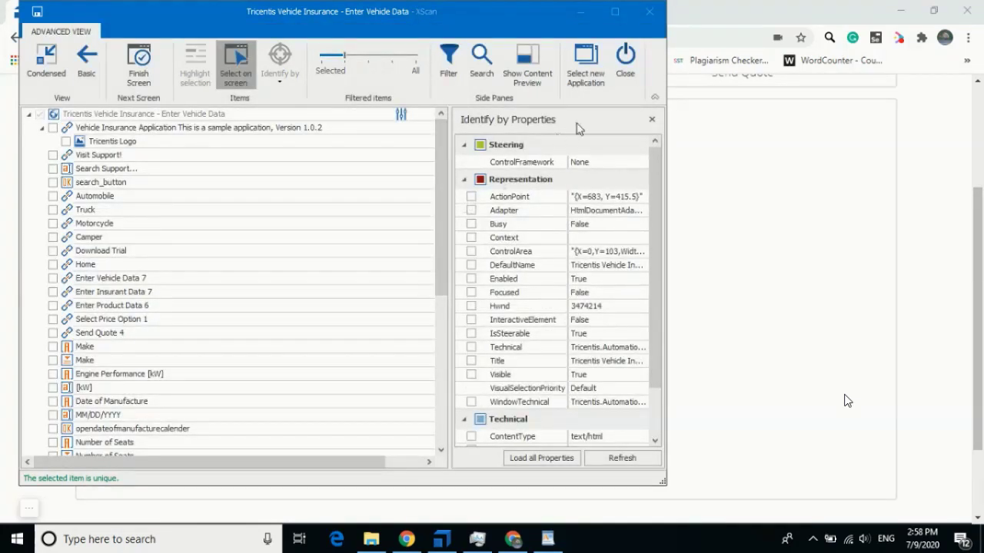
pyautogui.click(581, 23)
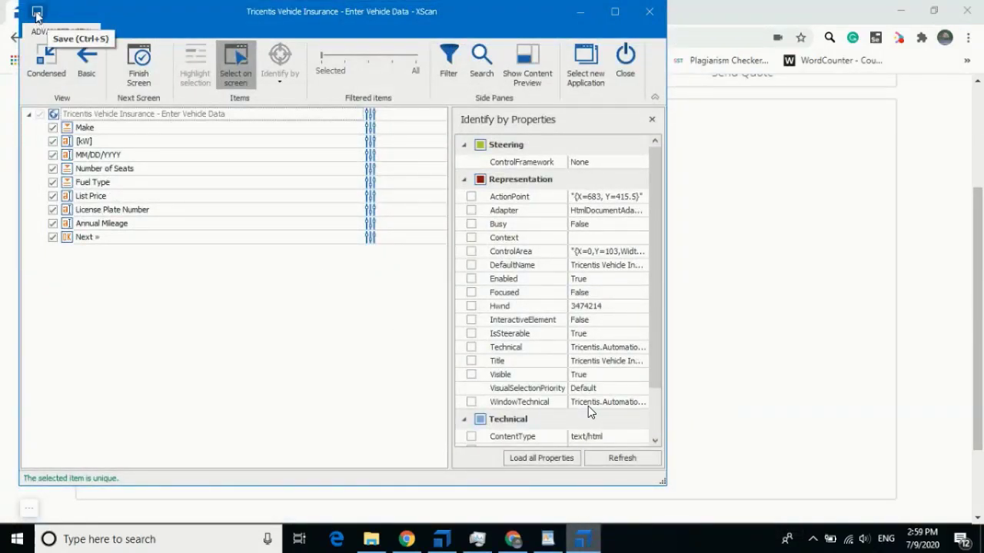
# - Pause the demo video and rewind it slightly to replay the on-screen control selection
pyautogui.click(490, 514)
pyautogui.moveTo(402, 360)
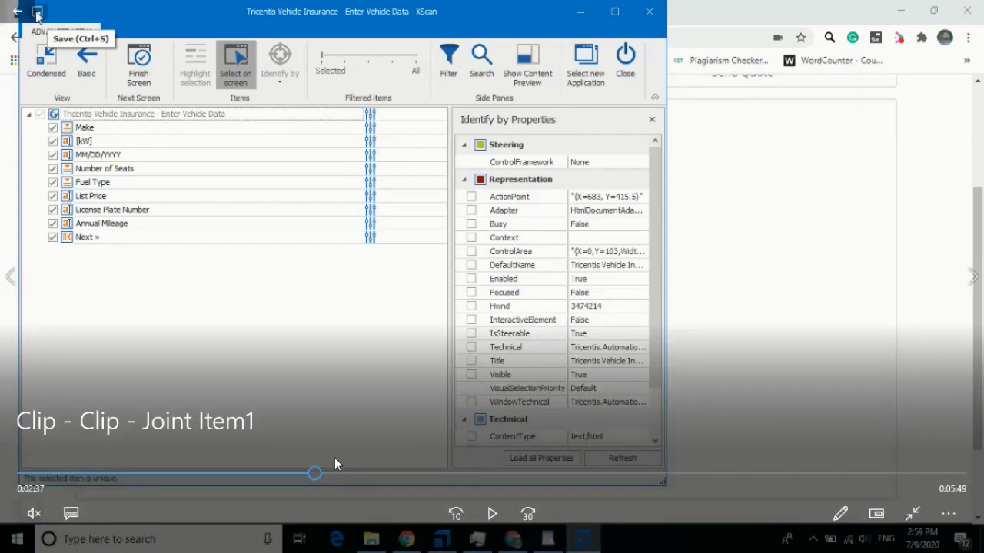
pyautogui.click(298, 474)
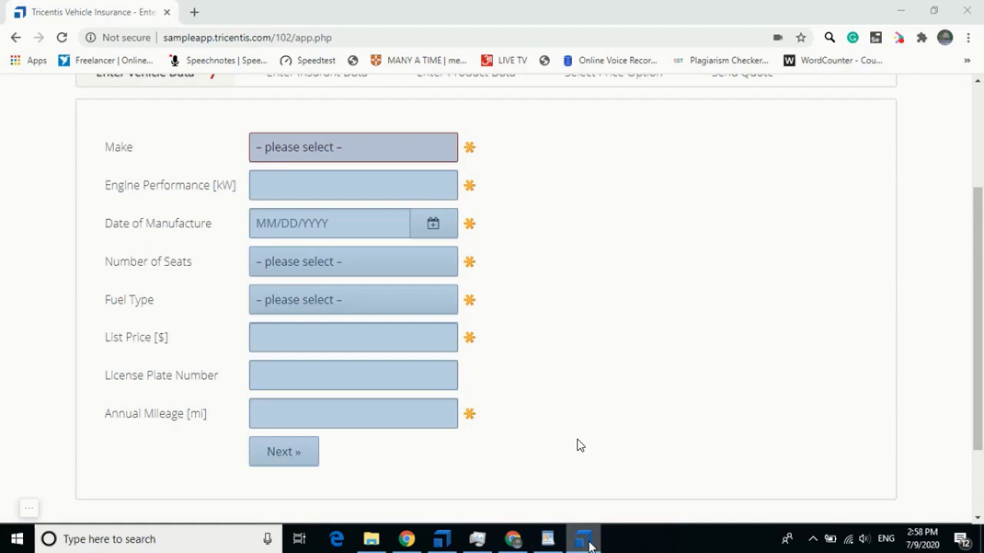
# - Return to XScan, save the selected vehicle data controls as a module, and close the XScan window
pyautogui.click(584, 540)
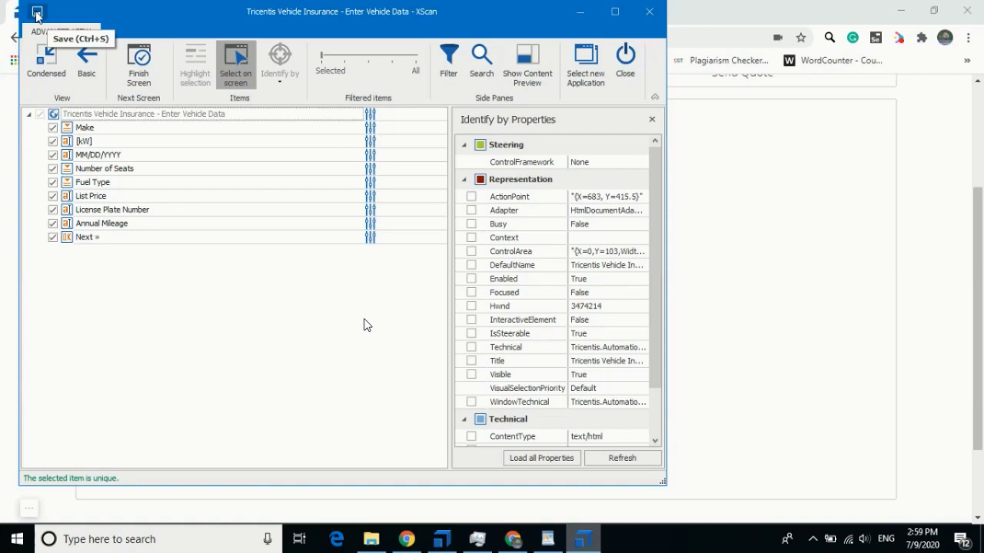
pyautogui.click(36, 12)
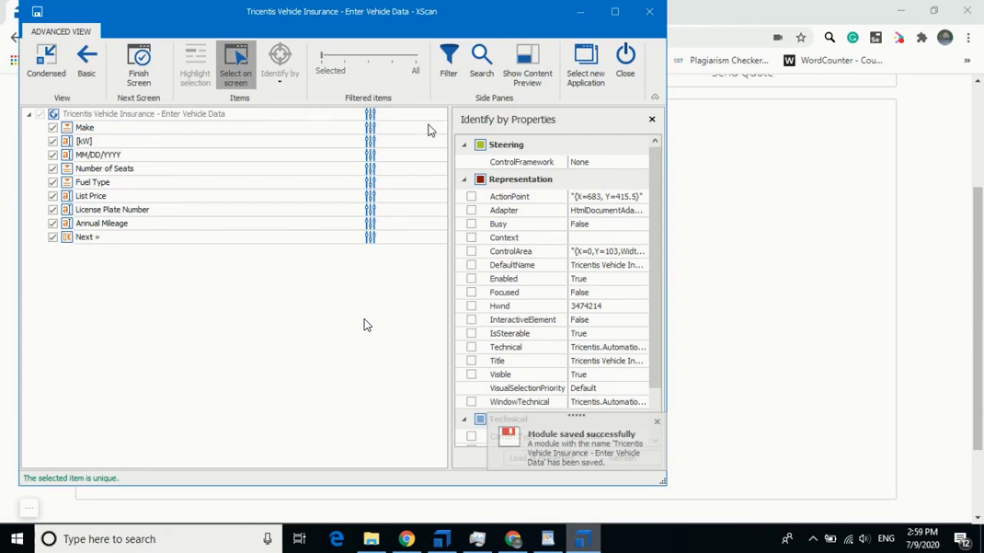
pyautogui.click(651, 13)
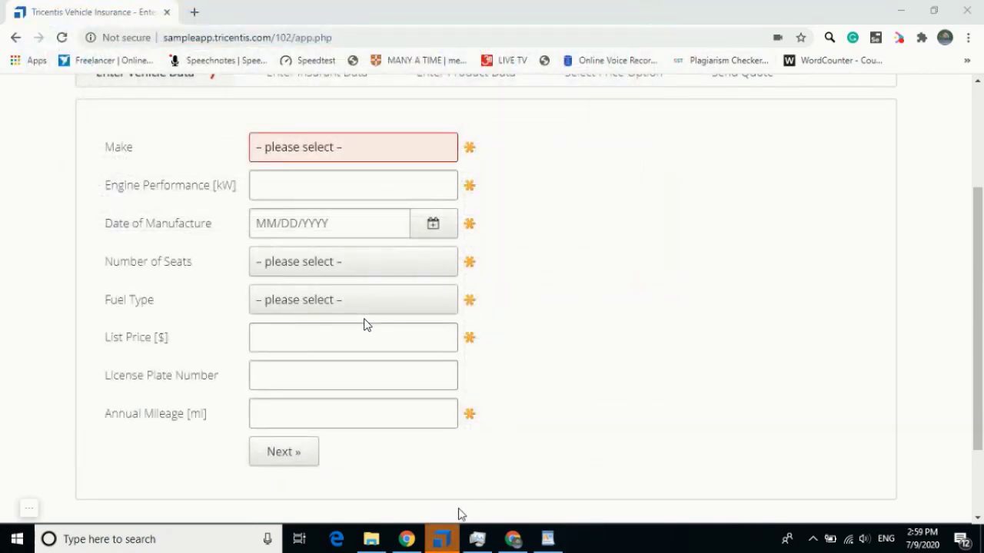
# - Switch to Tosca Commander, expand the last Tricentis Vehicle Insurance - Enter Vehicle Data module under Recorded Modules, and copy it
pyautogui.click(444, 542)
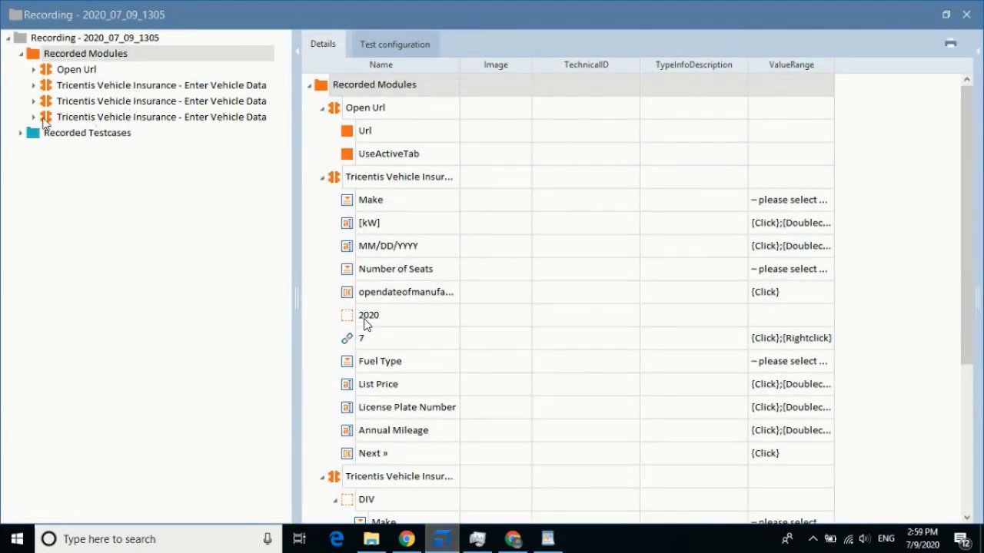
pyautogui.click(33, 118)
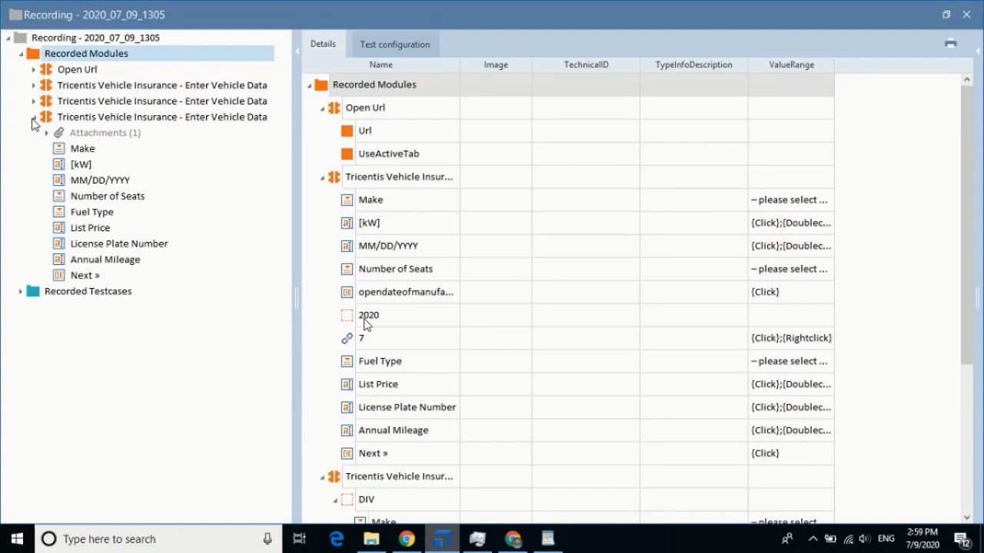
pyautogui.click(102, 121)
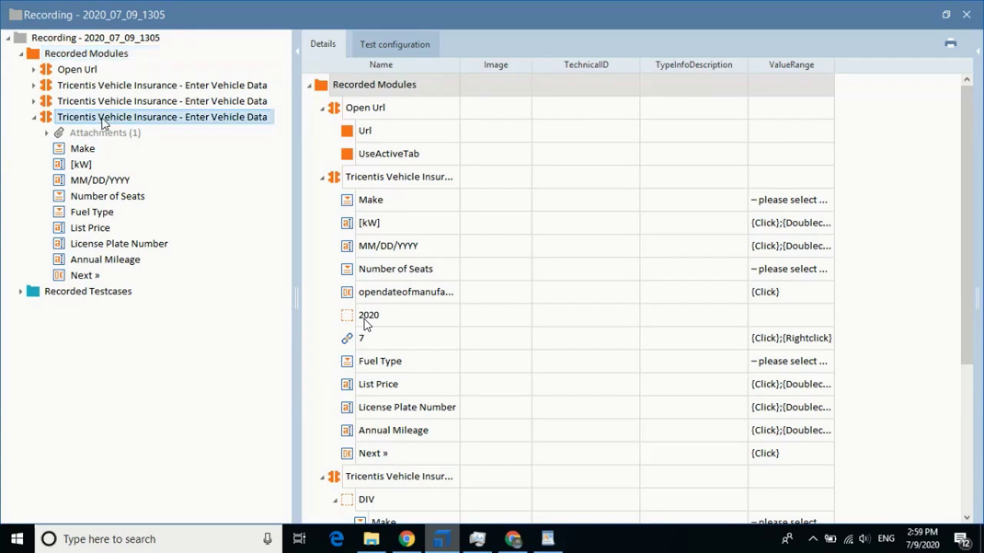
pyautogui.rightClick(102, 121)
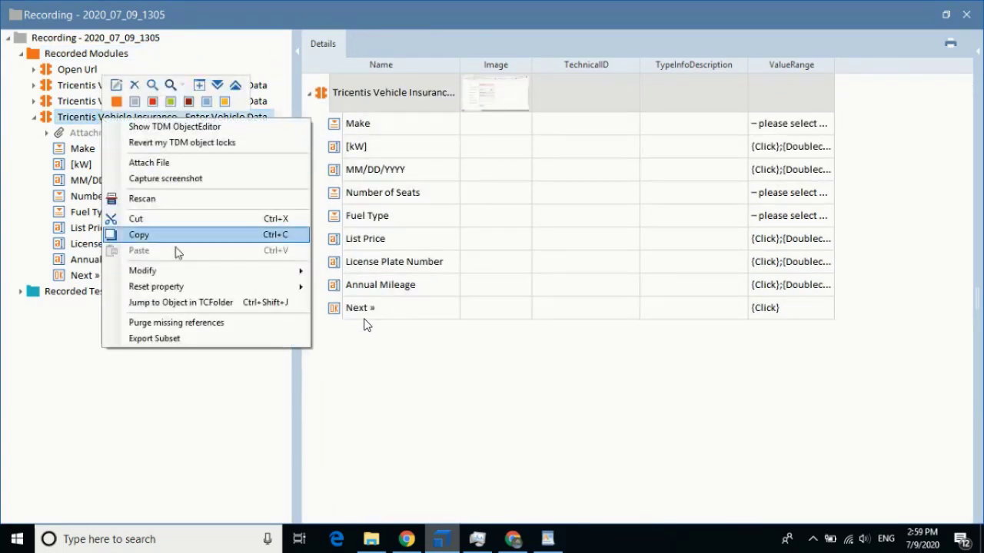
pyautogui.click(161, 235)
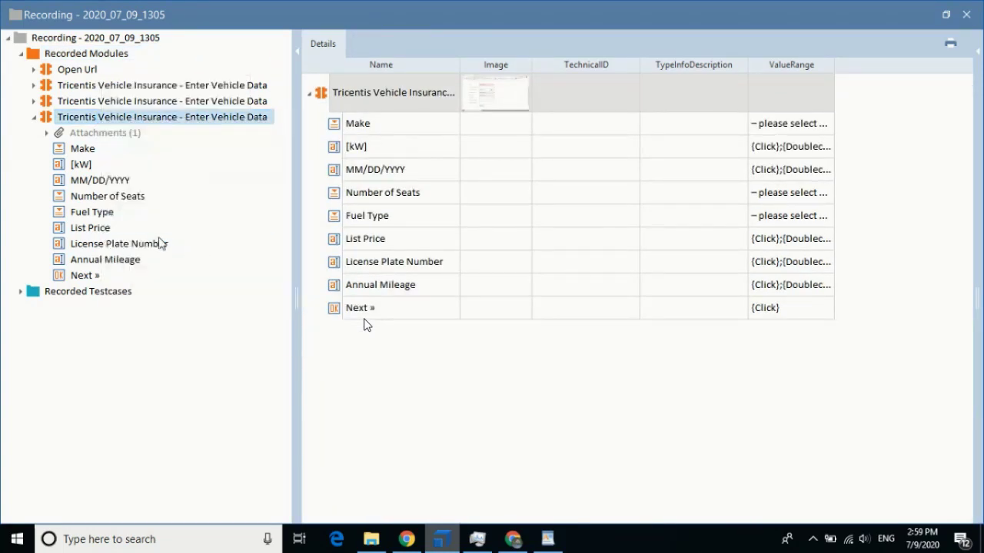
# - Check whether the copied module can be pasted into Recorded Testcases, and inspect the last Enter Vehicle Data module and its Make control
pyautogui.click(94, 291)
pyautogui.rightClick(94, 291)
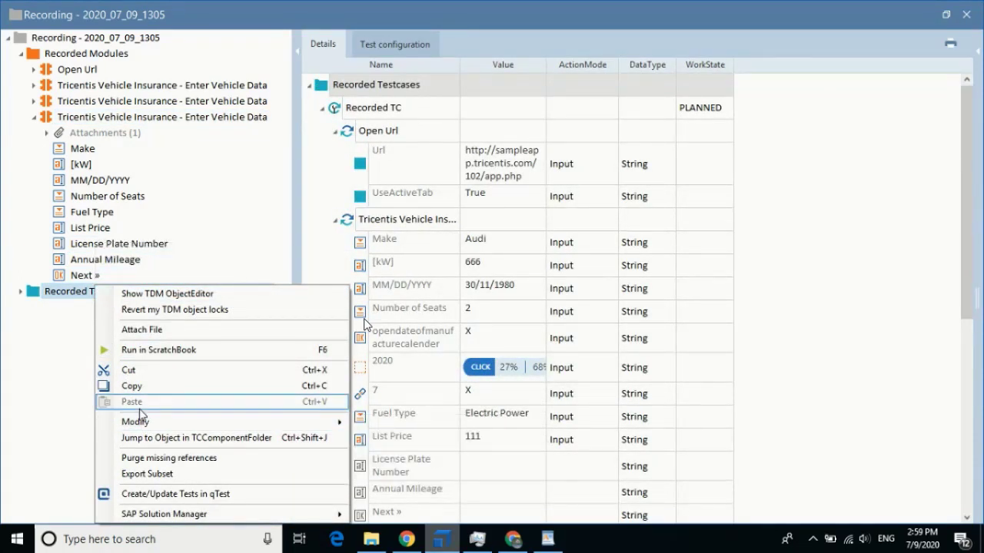
pyautogui.click(84, 119)
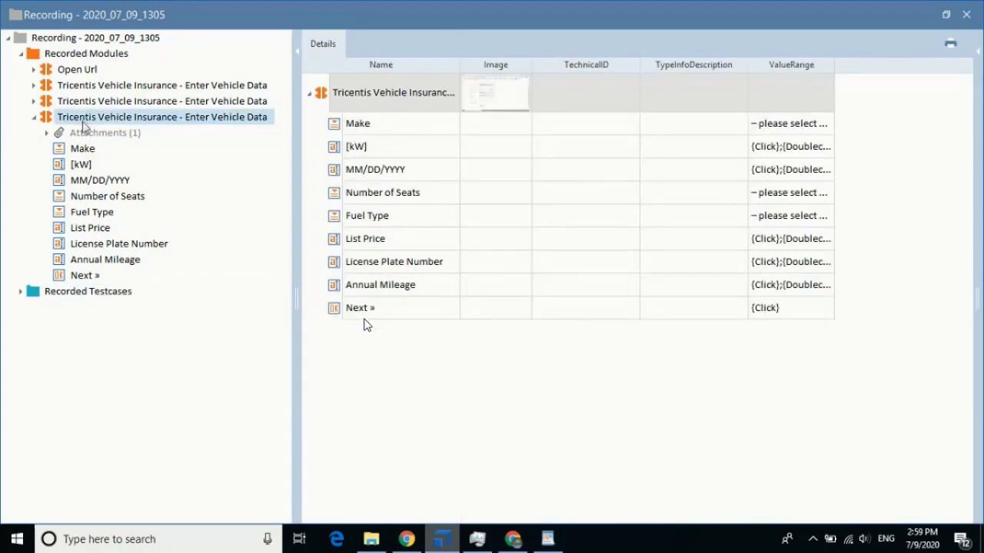
pyautogui.click(82, 152)
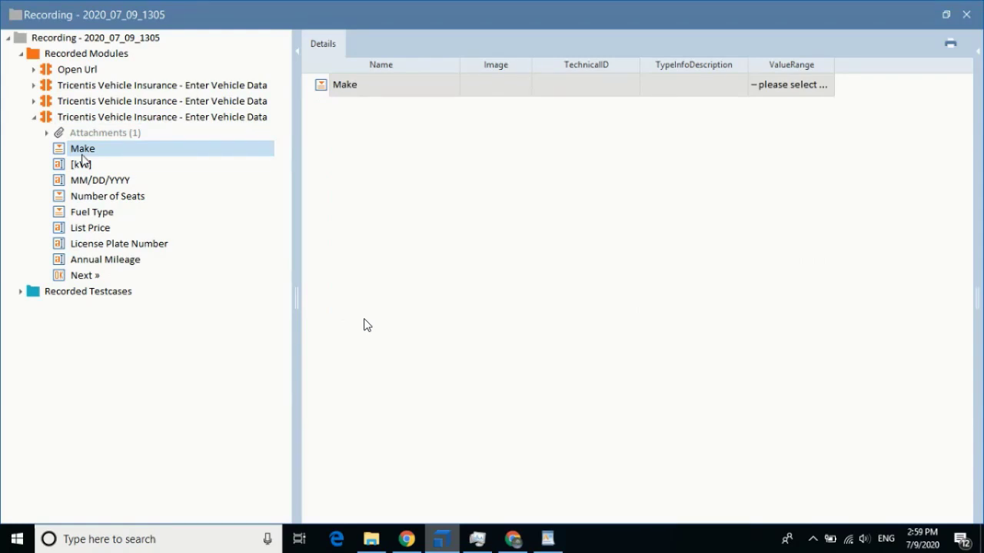
pyautogui.click(117, 121)
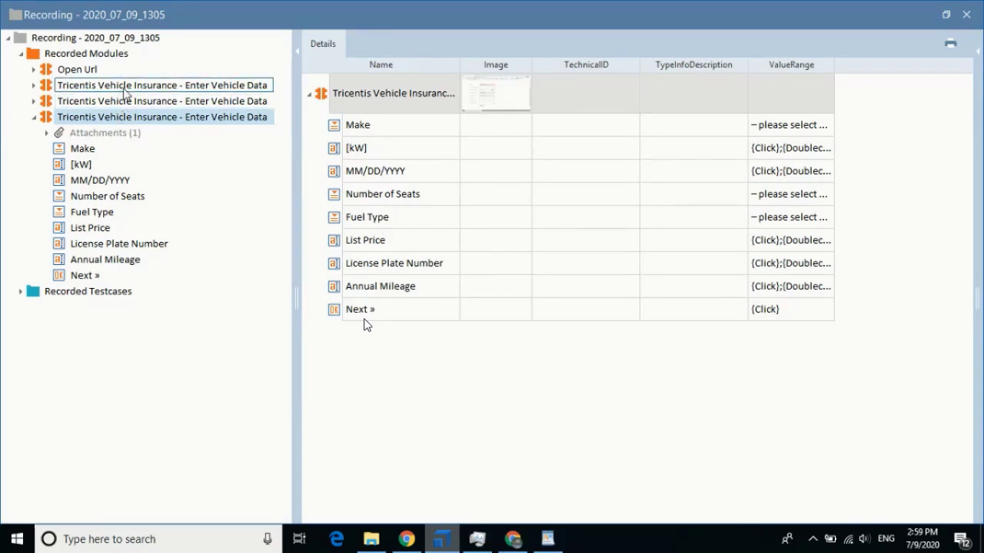
# - Expand the first Tricentis Vehicle Insurance - Enter Vehicle Data module and inspect the details of its Make control
pyautogui.click(124, 90)
pyautogui.doubleClick(124, 90)
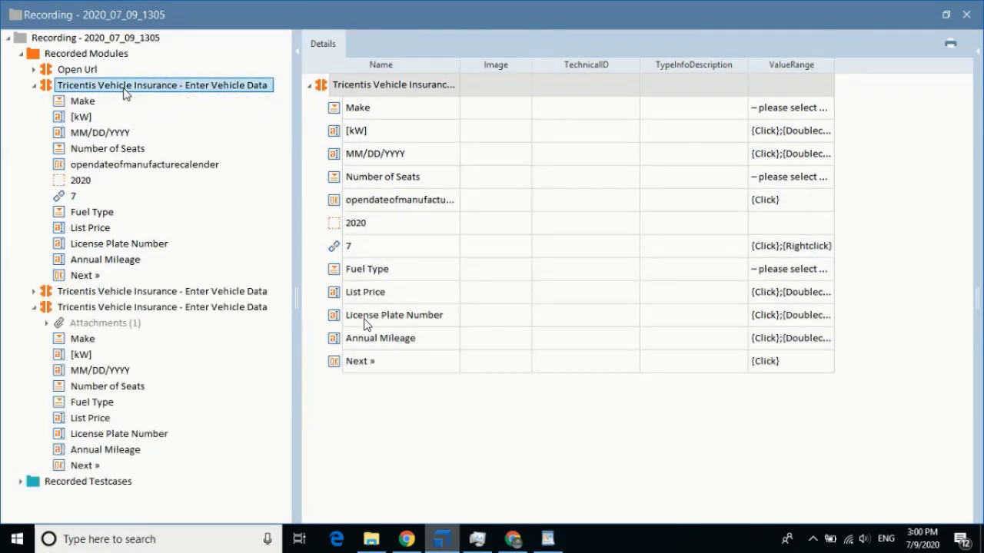
pyautogui.click(86, 105)
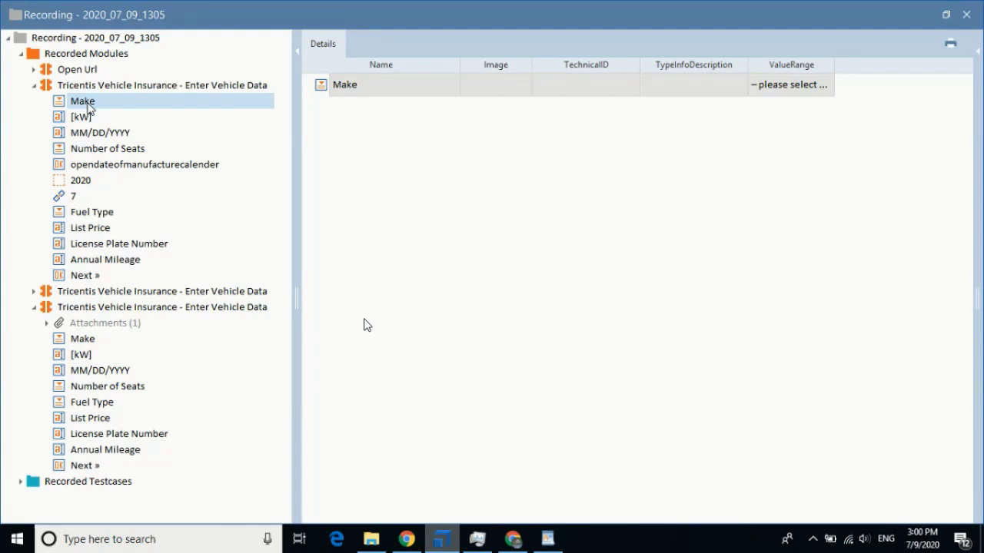
pyautogui.click(318, 89)
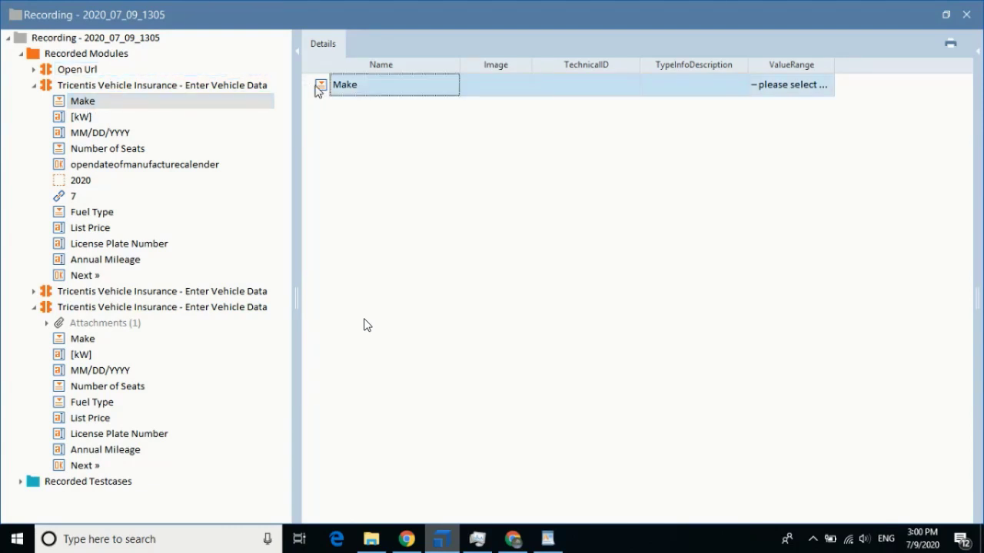
pyautogui.click(181, 91)
# - Expand Recorded Testcases and set Annual Mileage to 25 in the Enter Vehicle Data test step of Recorded TC
pyautogui.click(21, 483)
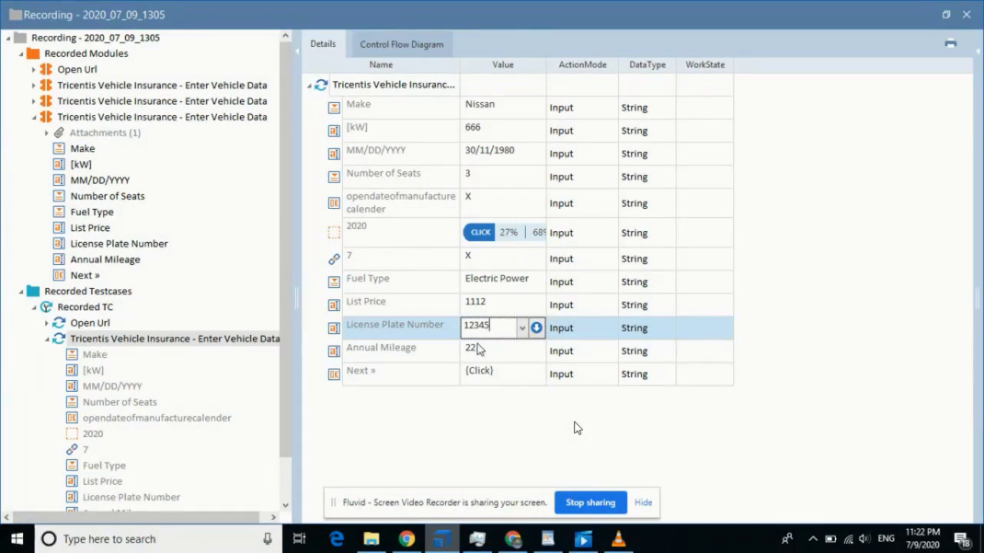
pyautogui.click(477, 352)
pyautogui.click(477, 349)
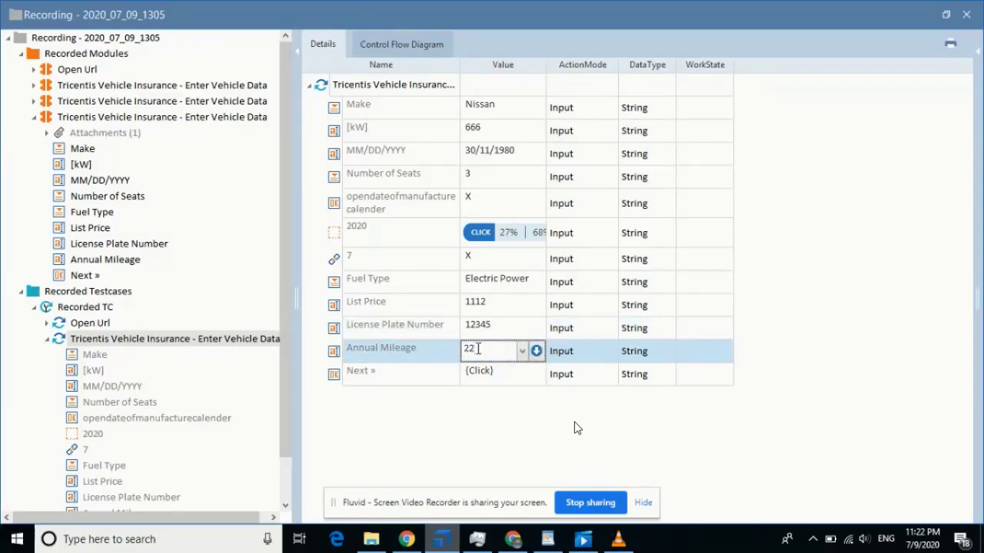
pyautogui.press('BackSpace')
pyautogui.write('5')
# - Set Number of Seats to 4 in the Enter Vehicle Data test step, and review Recorded Testcases and the last recorded module
pyautogui.click(496, 178)
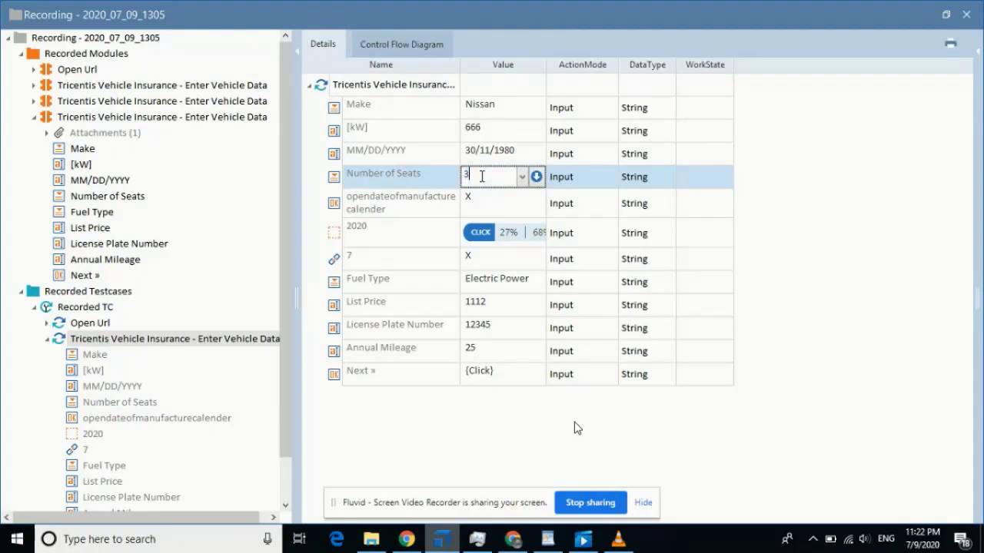
pyautogui.click(523, 178)
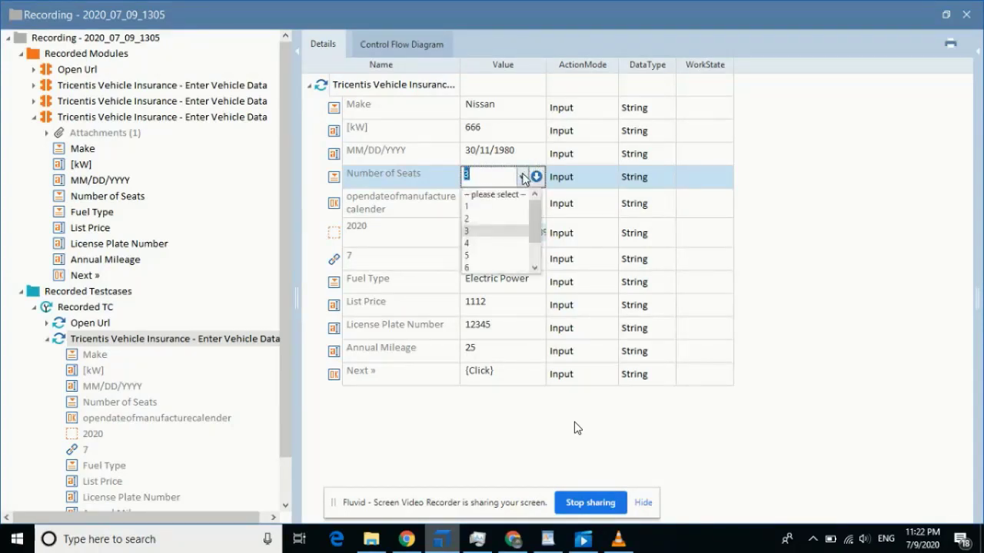
pyautogui.click(484, 244)
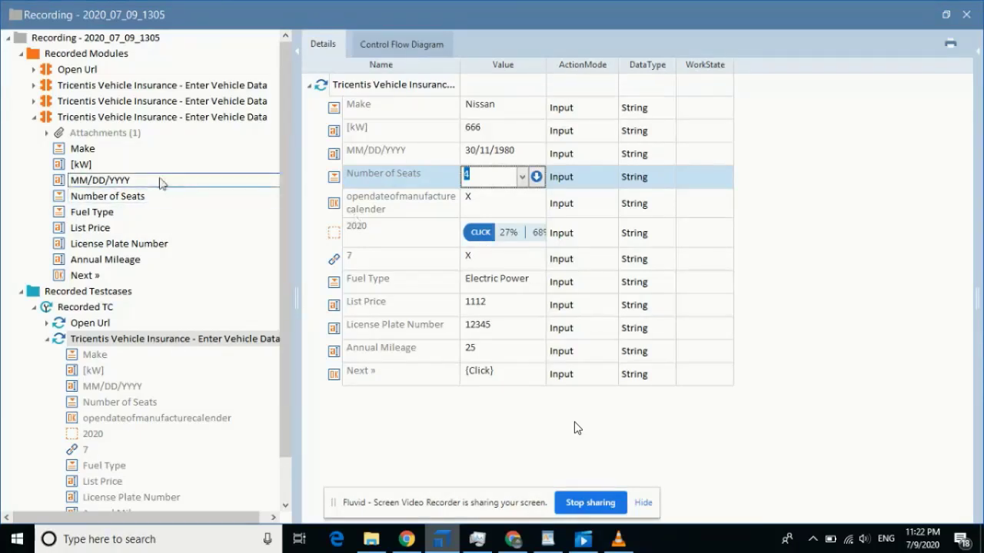
pyautogui.click(83, 295)
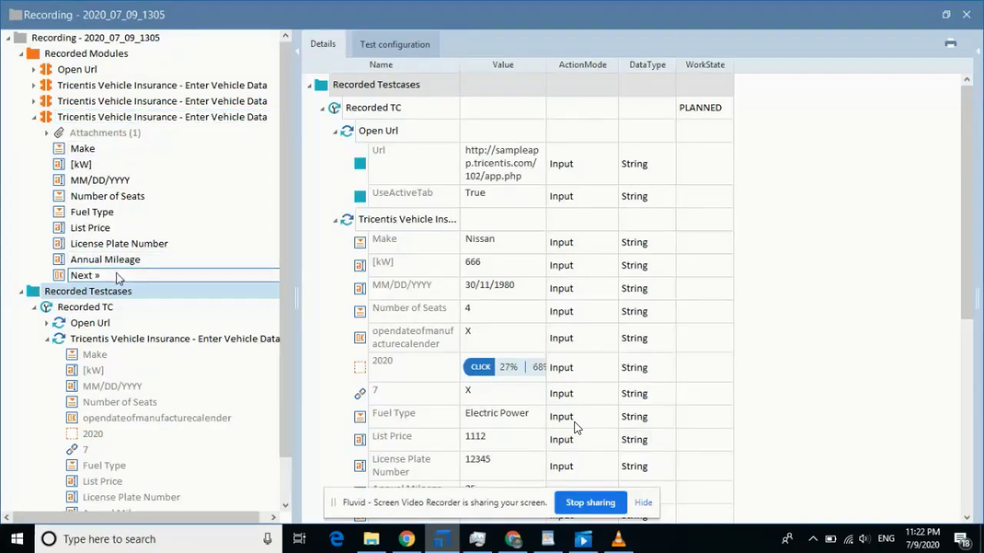
pyautogui.rightClick(158, 122)
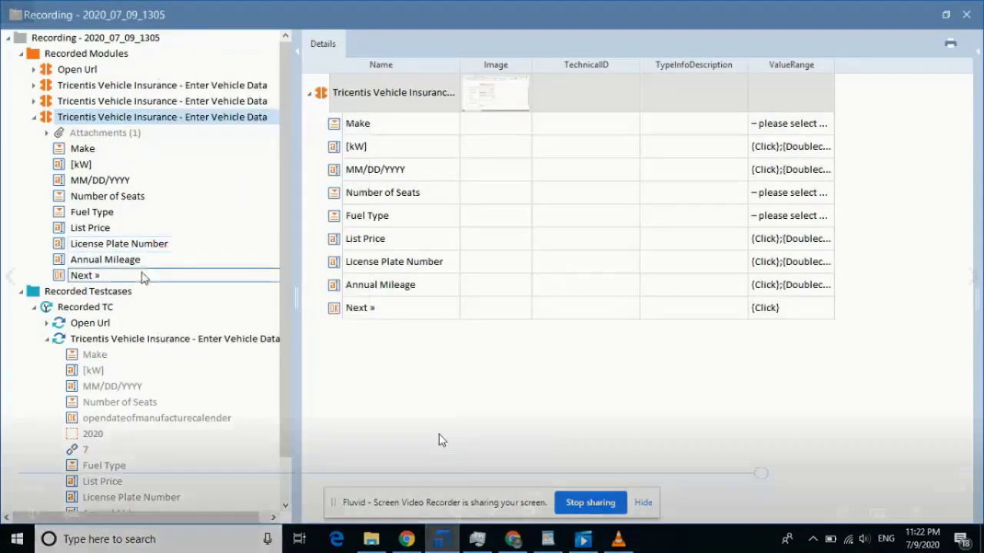
# - Rewind the demo video to the part at about 6:56 where the test step's List Price is edited
pyautogui.click(728, 474)
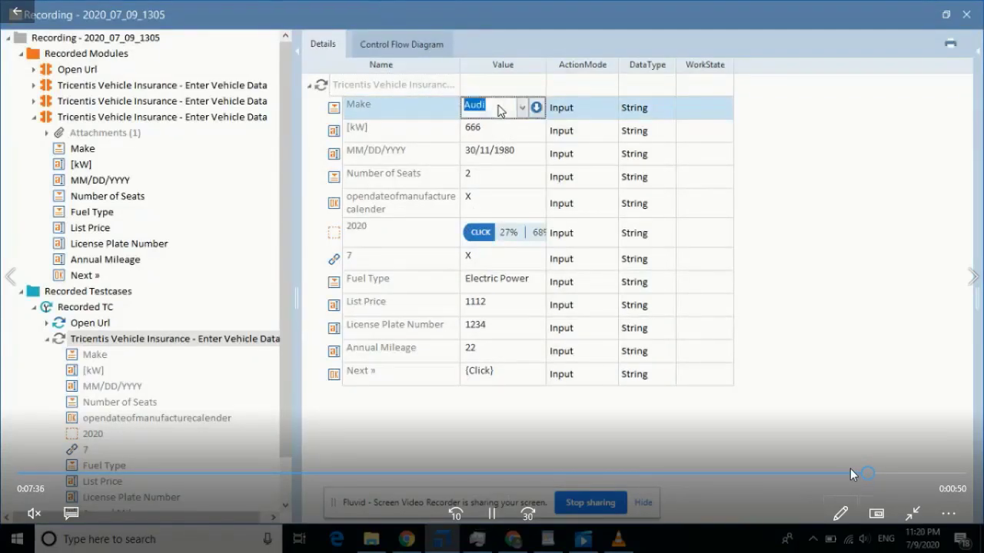
pyautogui.click(833, 473)
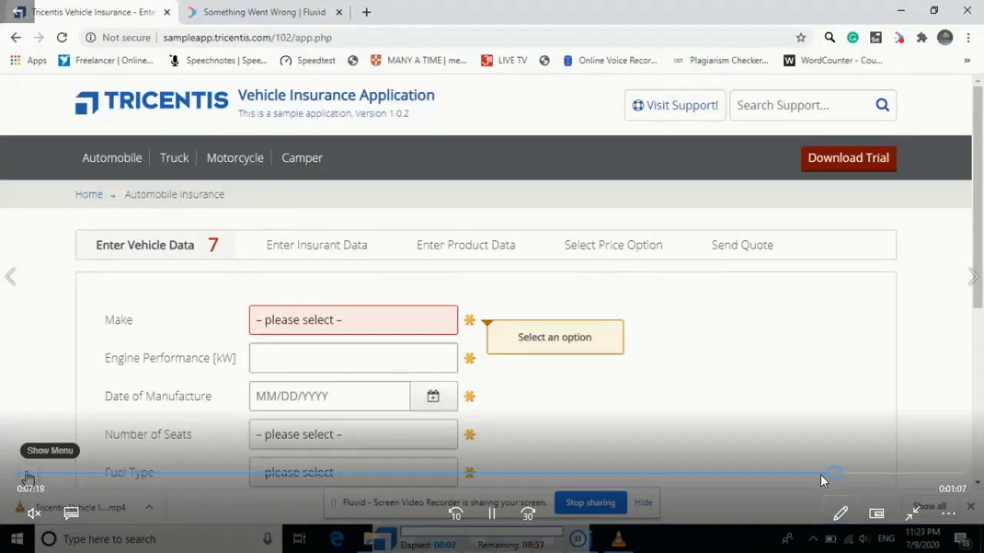
pyautogui.moveTo(821, 476); pyautogui.dragTo(807, 477)
pyautogui.click(807, 476)
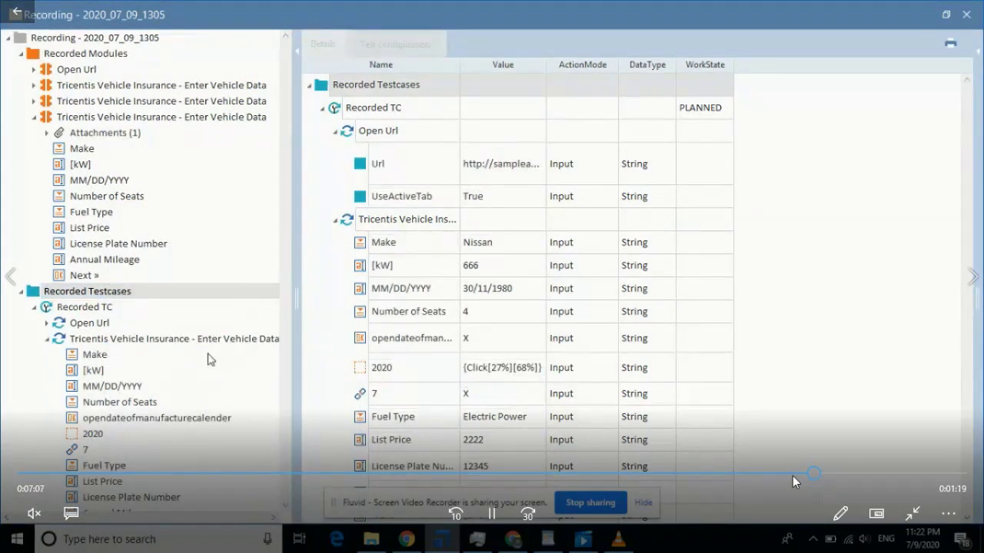
pyautogui.click(794, 476)
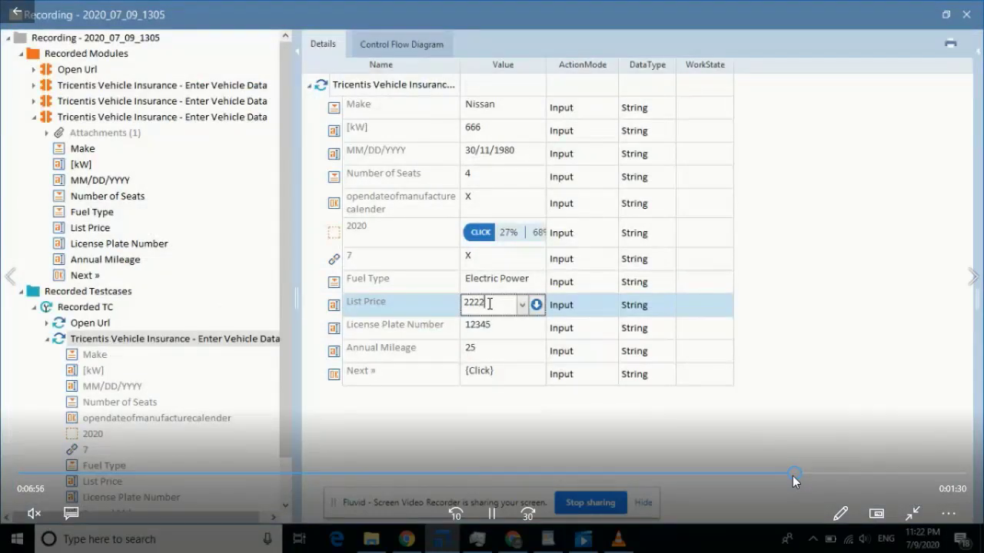